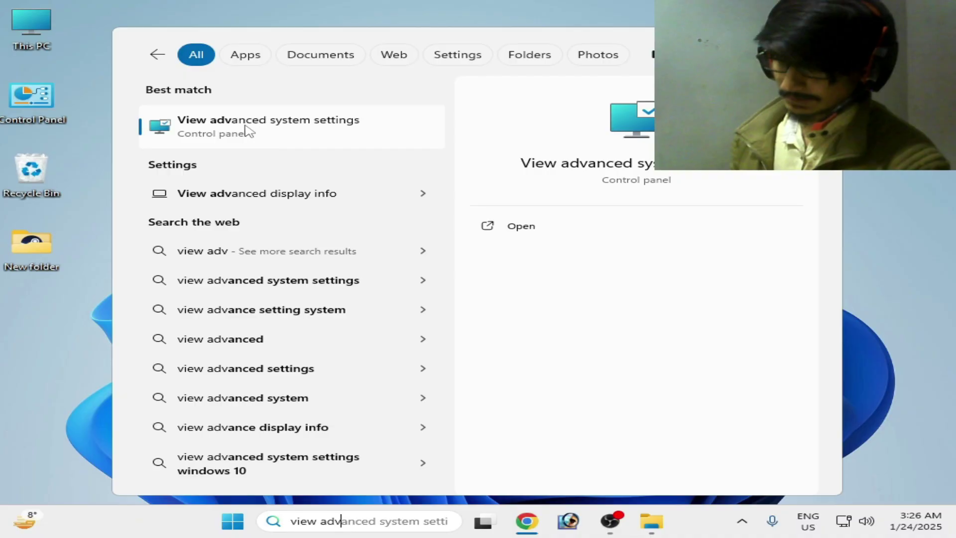
Open System Properties from the 'view advanced system settings' search result.
left_click(246, 129)
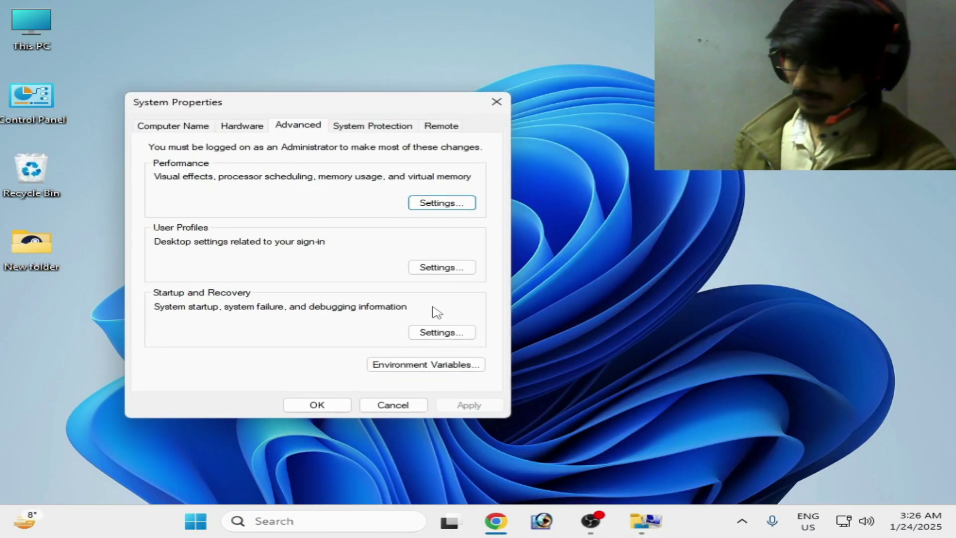
Glance at the Hardware tab, then open Environment Variables from the Advanced tab.
left_click(267, 127)
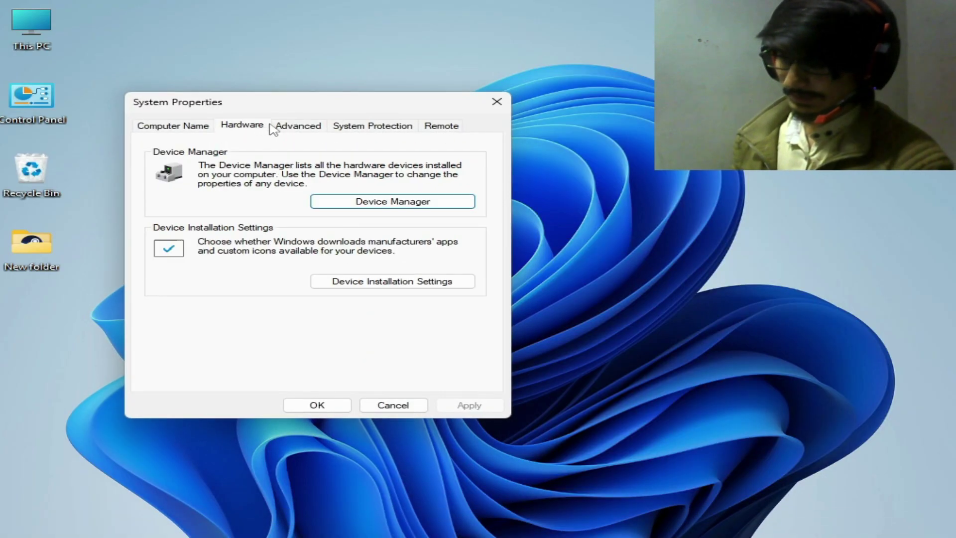
left_click(302, 131)
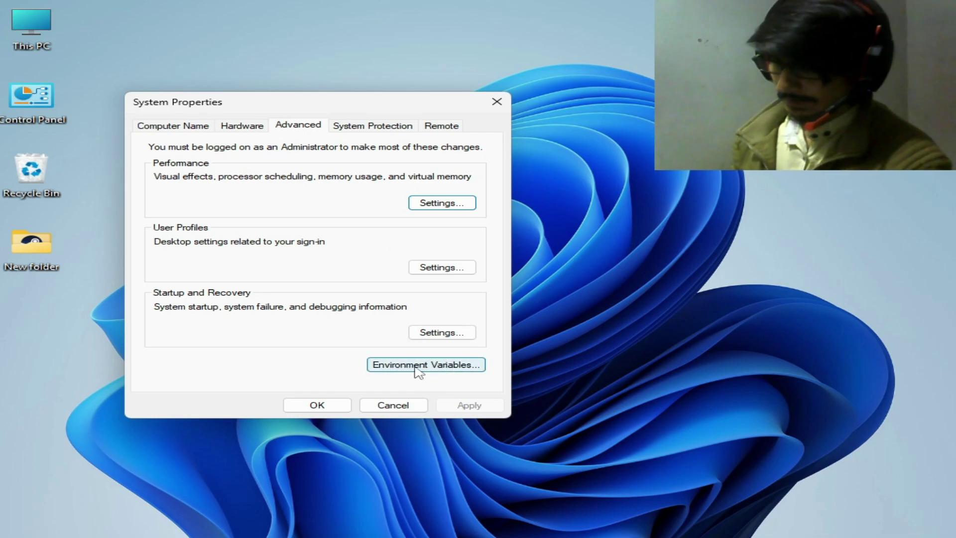
left_click(416, 368)
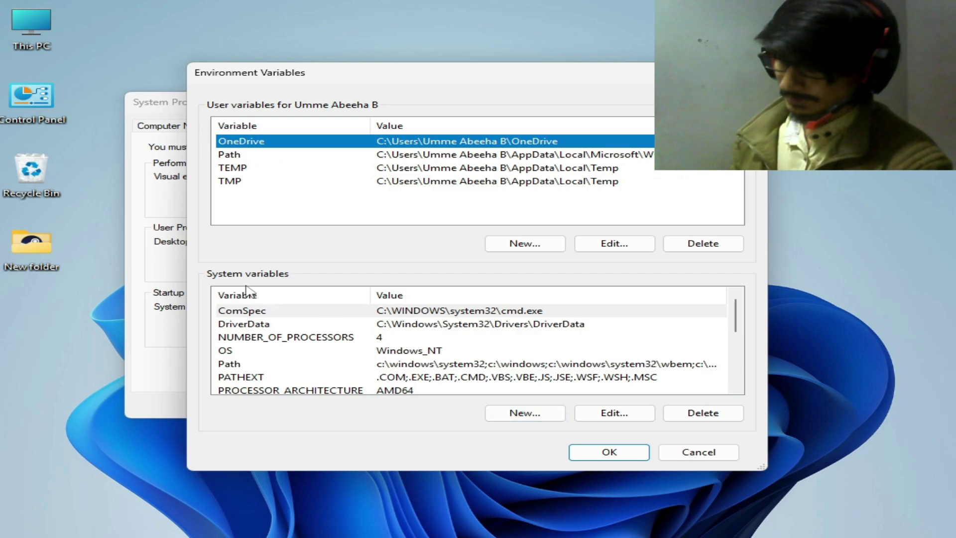
Add system variable DISABLE_LAYER_AMD_SWITCHABLE_GRAPHICS_1 with value 1 and close Environment Variables.
left_click(523, 415)
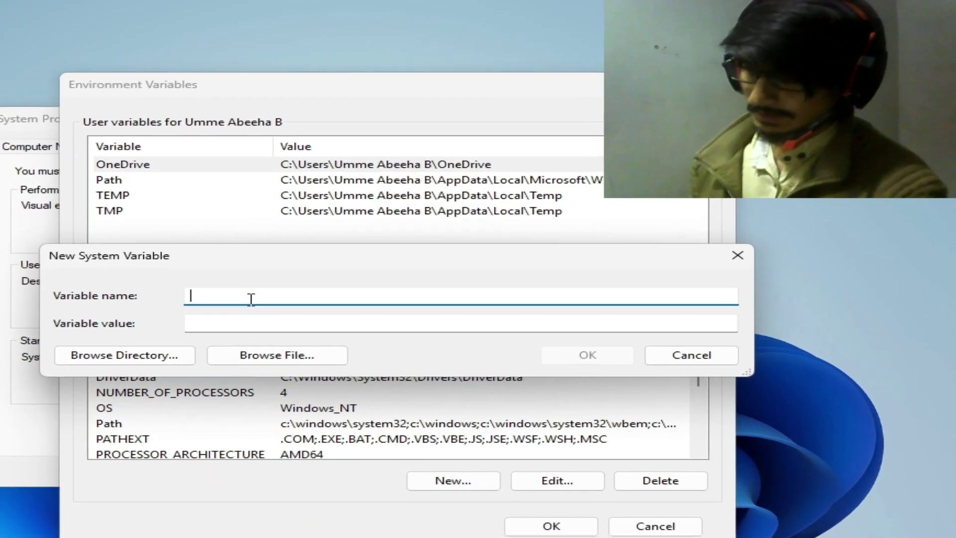
right_click(355, 265)
left_click(255, 389)
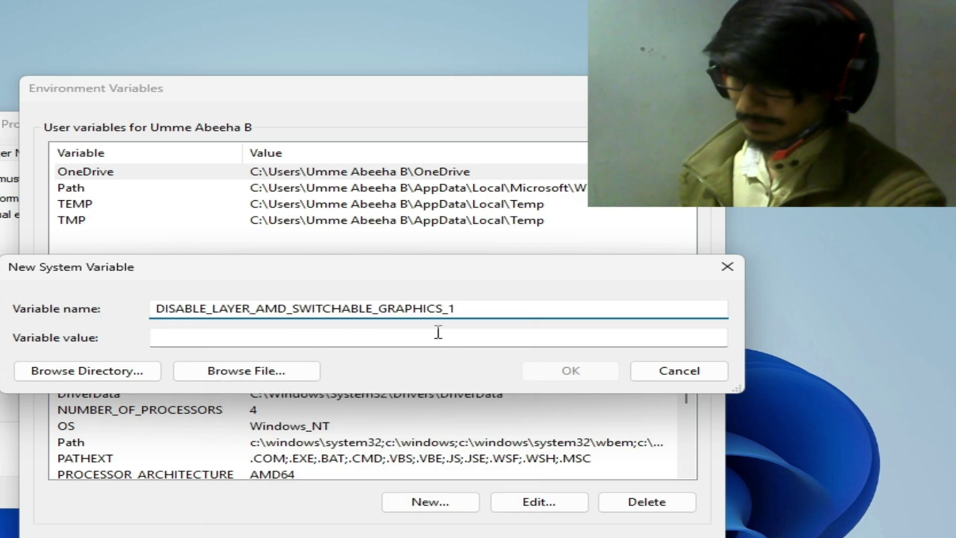
left_click(243, 340)
type("1")
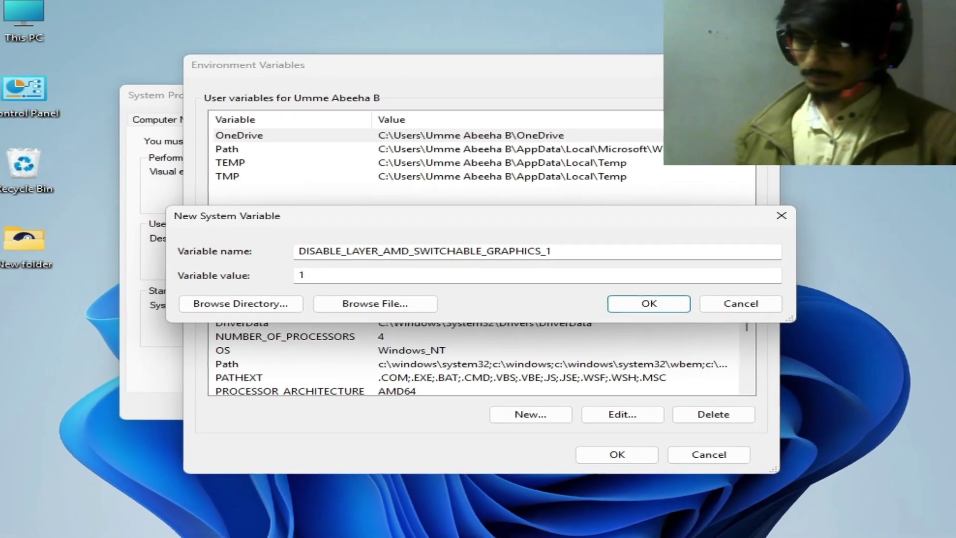
left_click(433, 278)
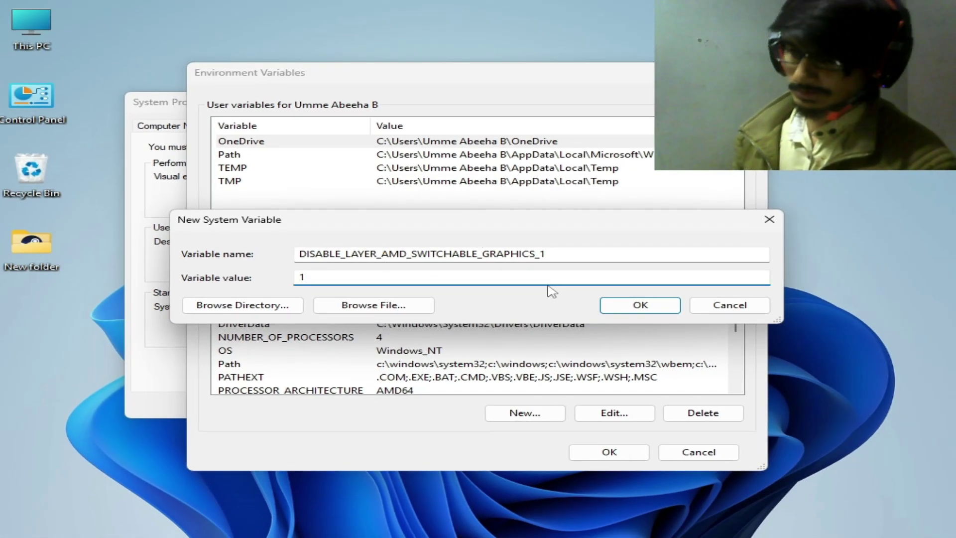
left_click(629, 306)
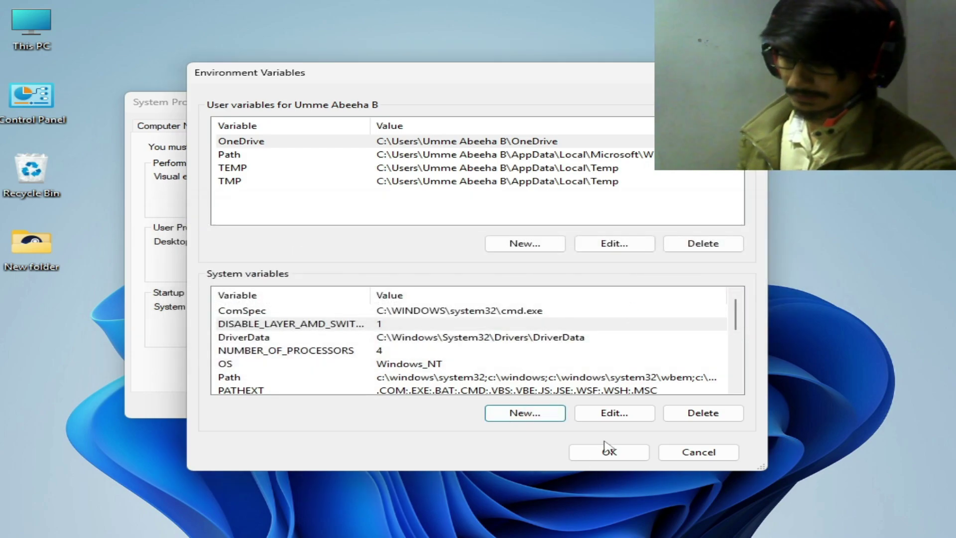
left_click(608, 452)
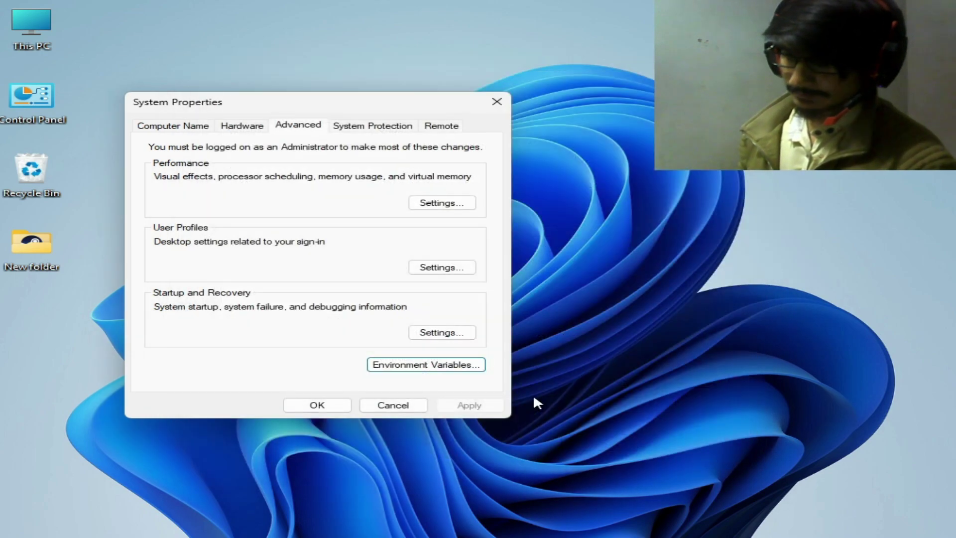
Close System Properties, move the NVIDIA installer icon up-left, and select the DDU v18.0.8.8 folder.
left_click(317, 405)
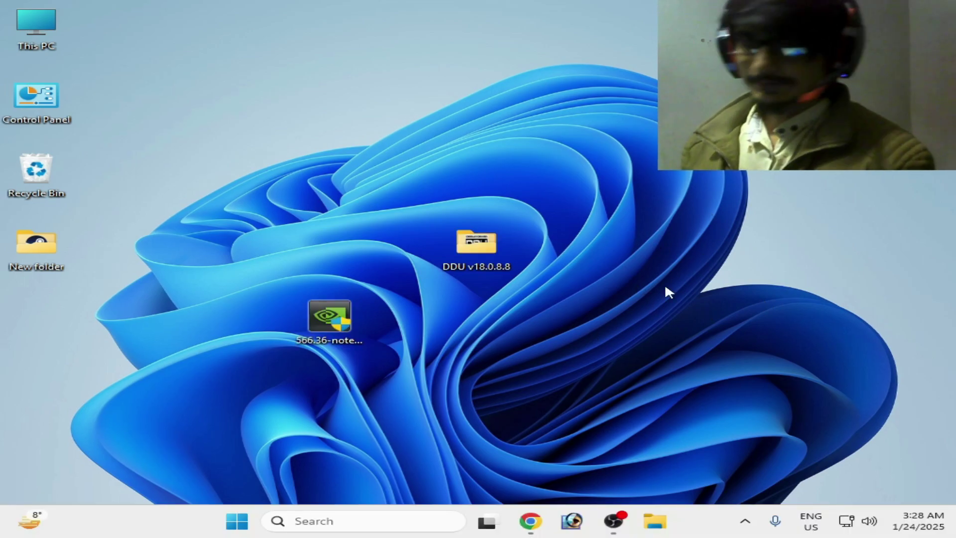
left_click(329, 318)
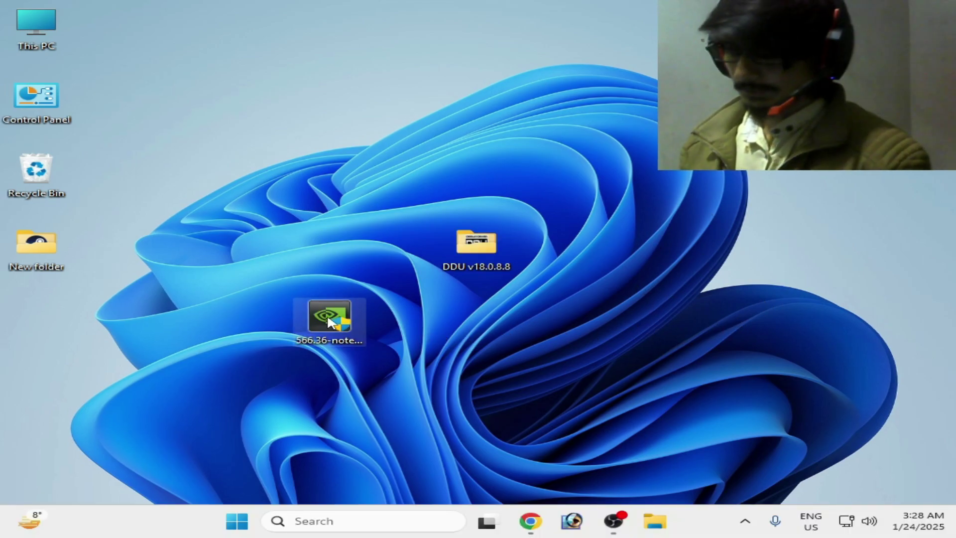
left_click_drag(324, 312, 310, 272)
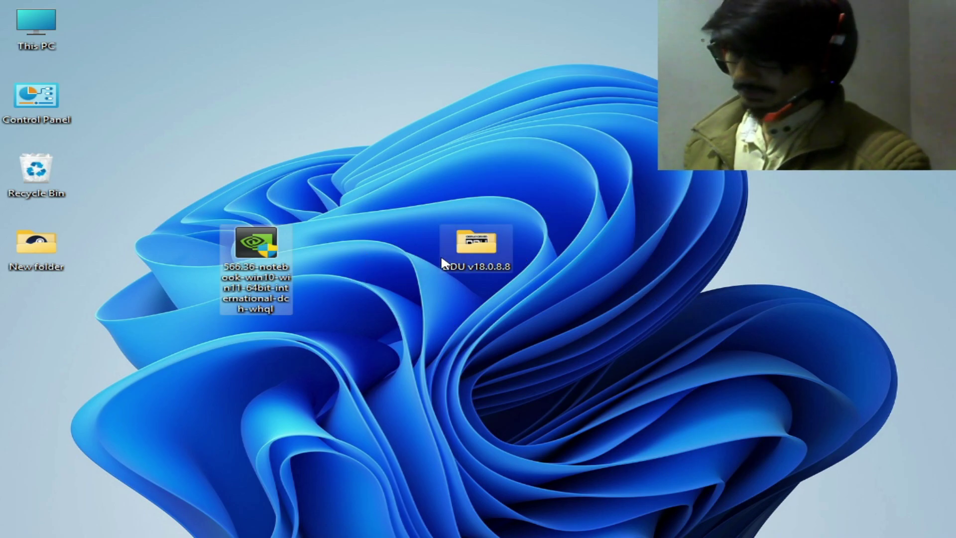
left_click(457, 257)
Open the DDU v18.0.8.8 folder and run Display Driver Uninstaller as administrator.
double_click(458, 258)
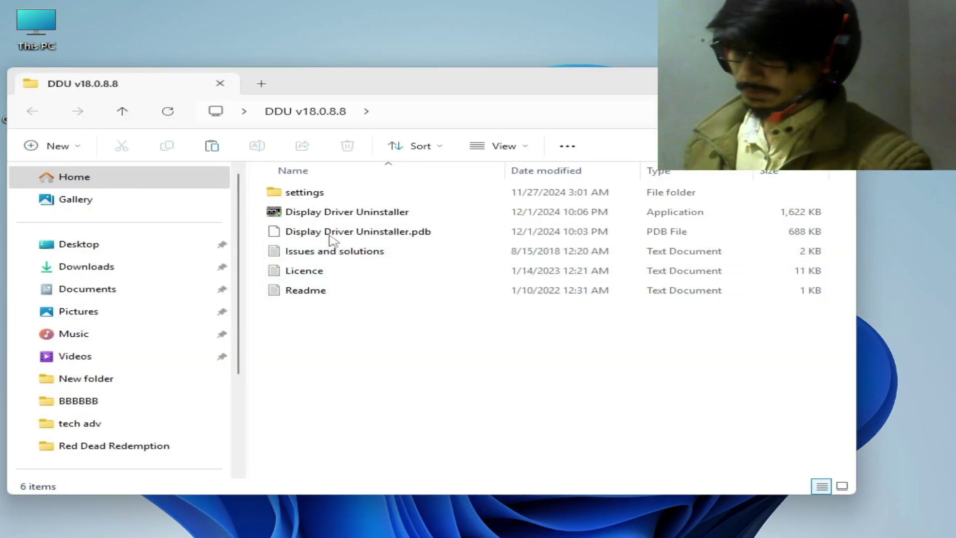
right_click(358, 217)
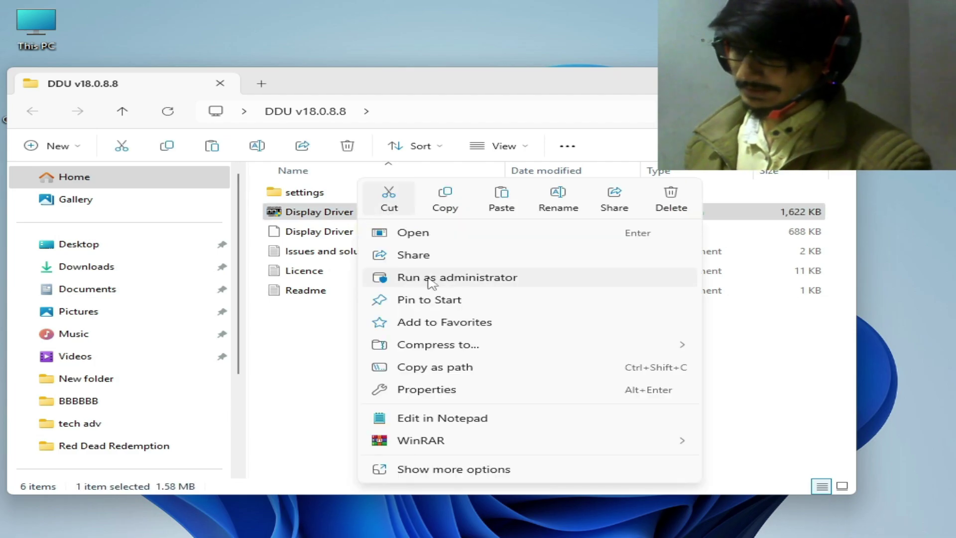
left_click(431, 282)
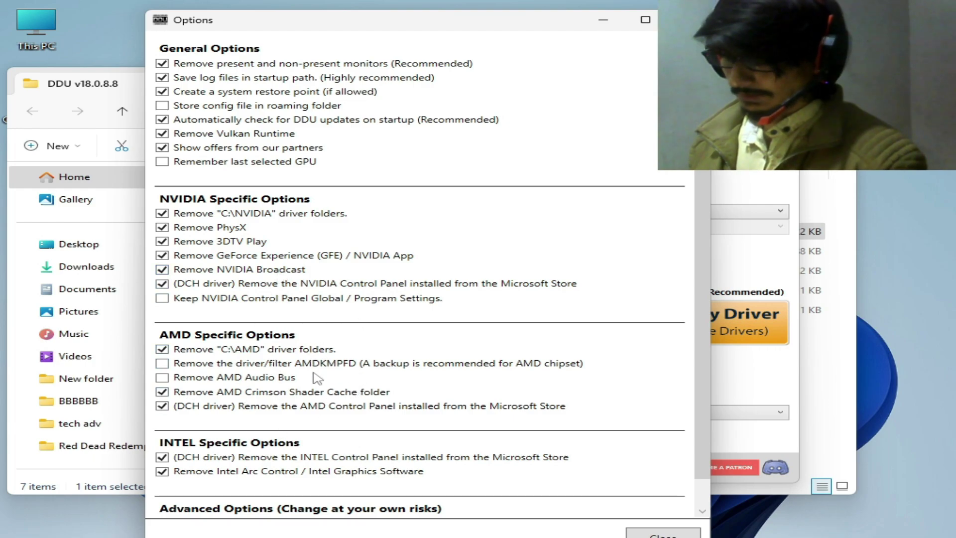
Tick Remove AMD Audio Bus in the Display Driver Uninstaller Options window.
left_click(163, 377)
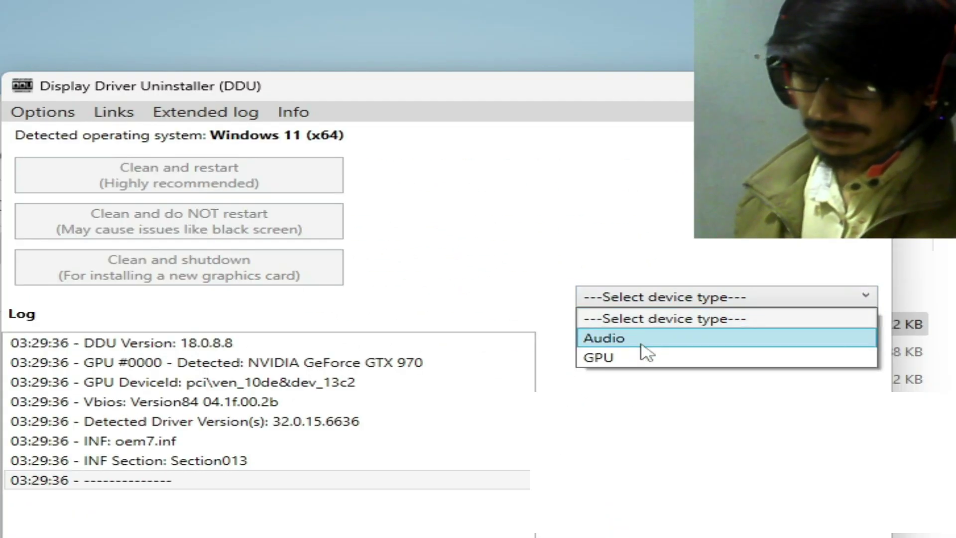
Set the device type to GPU and the vendor to NVIDIA, after trying AMD and INTEL.
left_click(630, 359)
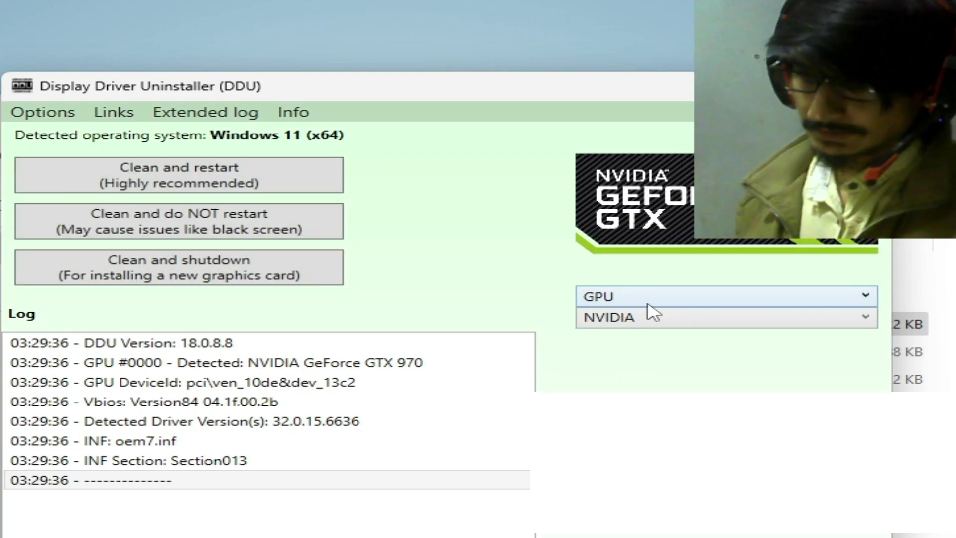
left_click(682, 299)
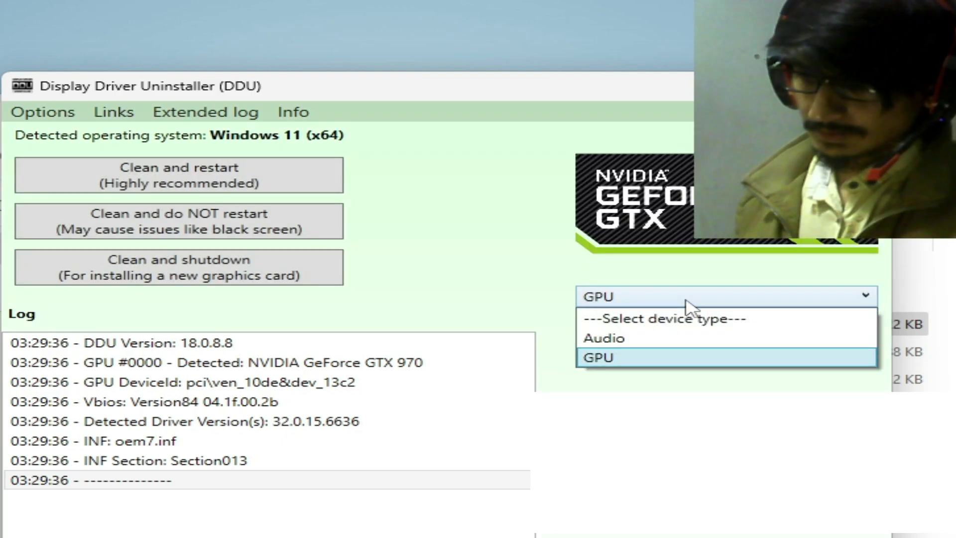
left_click(613, 357)
left_click(643, 319)
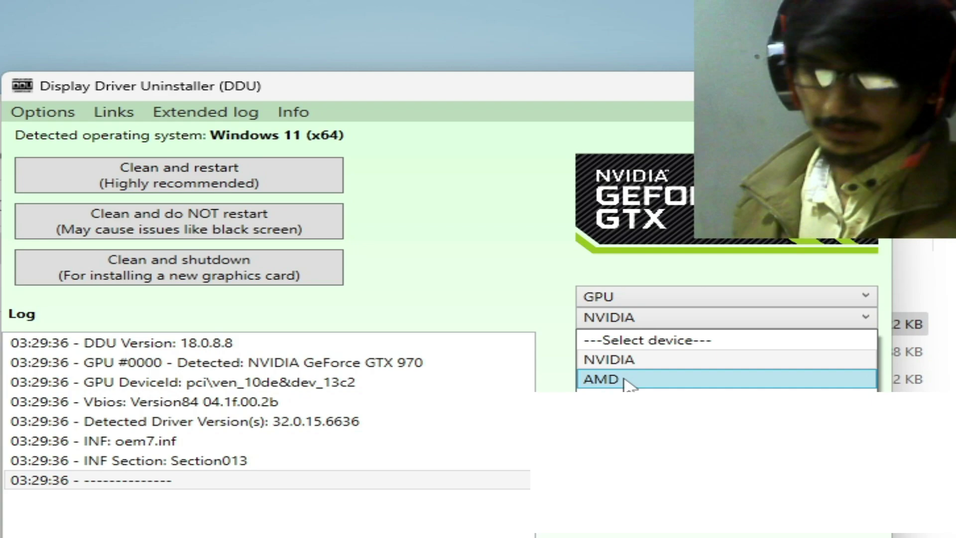
left_click(625, 380)
left_click(683, 319)
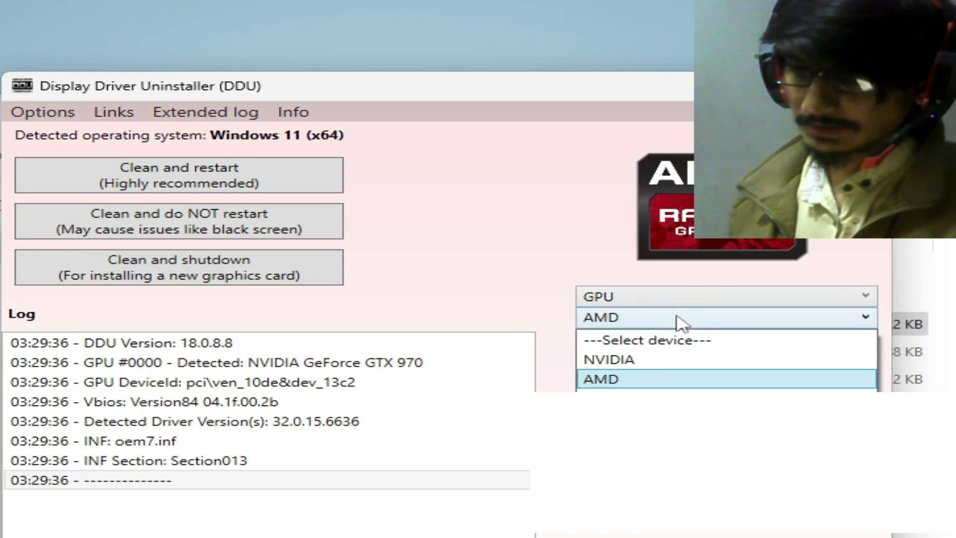
left_click(627, 397)
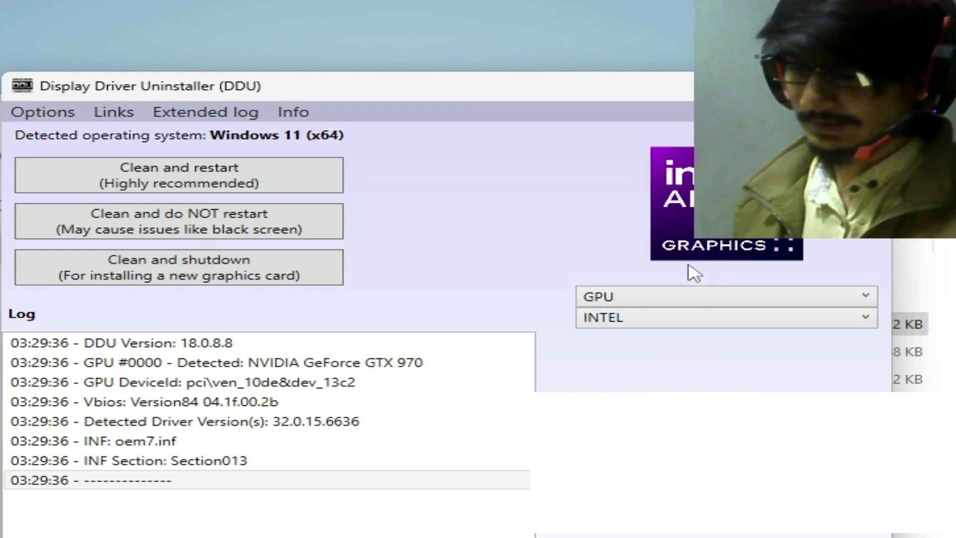
left_click(664, 320)
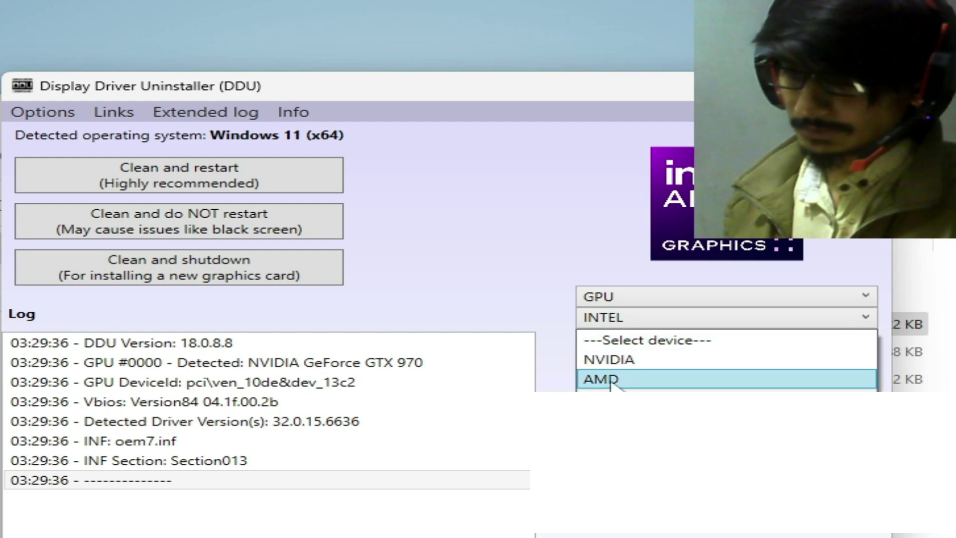
left_click(612, 359)
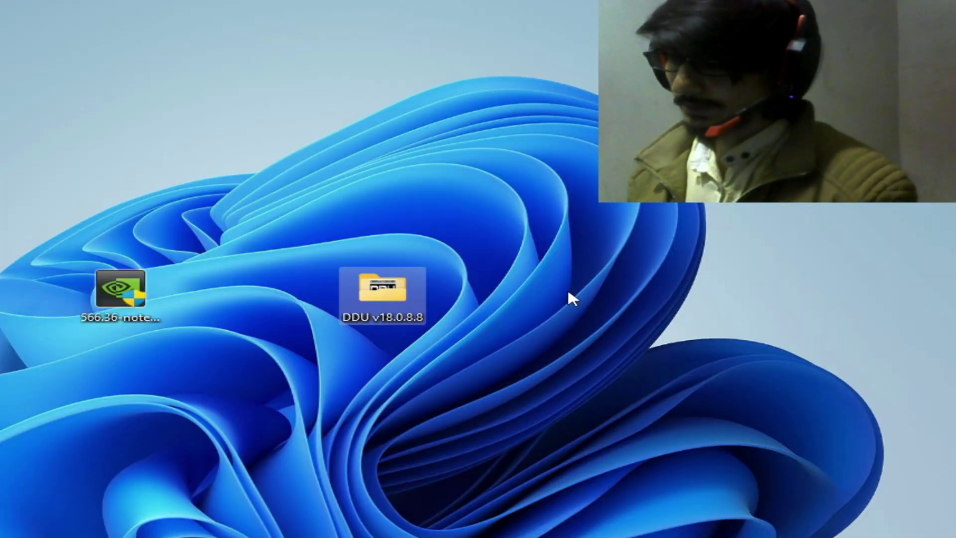
Run the desktop NVIDIA 566.36 driver installer as administrator.
left_click(119, 278)
right_click(112, 288)
key("Escape")
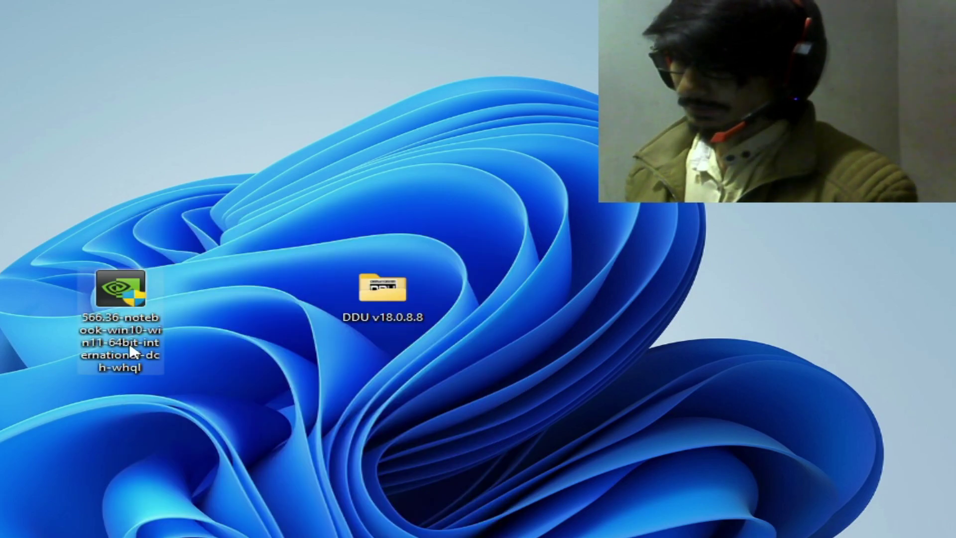
right_click(118, 300)
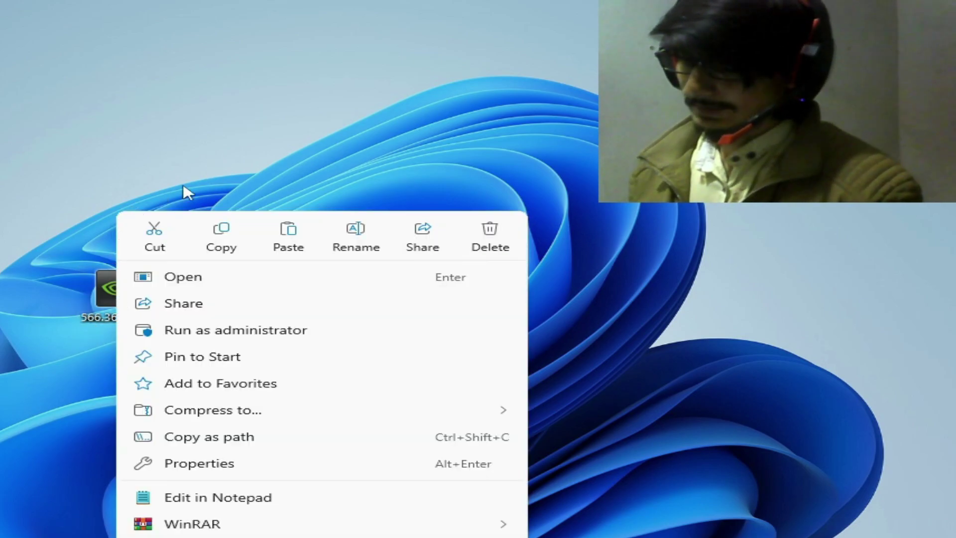
left_click(228, 340)
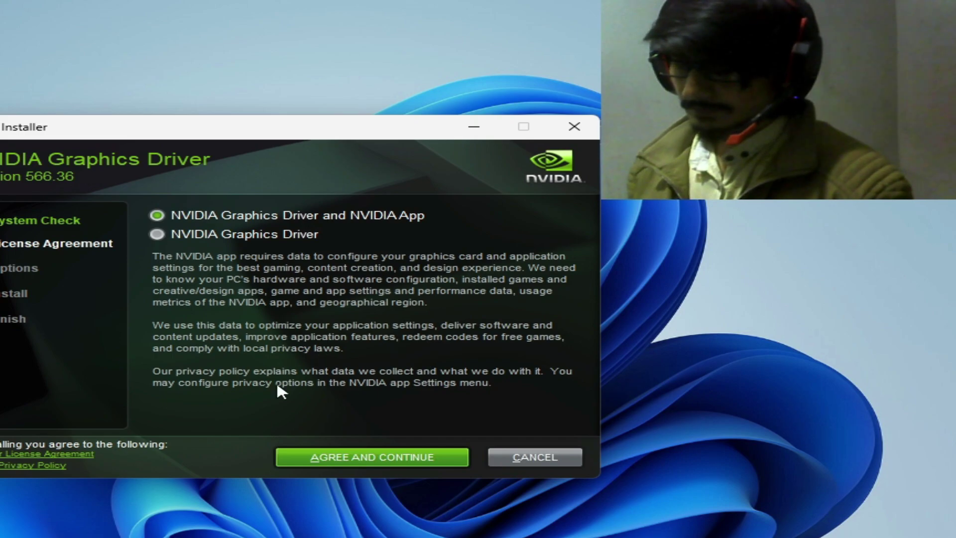
Accept the NVIDIA license and continue to the Custom (Advanced) component list.
key("Return")
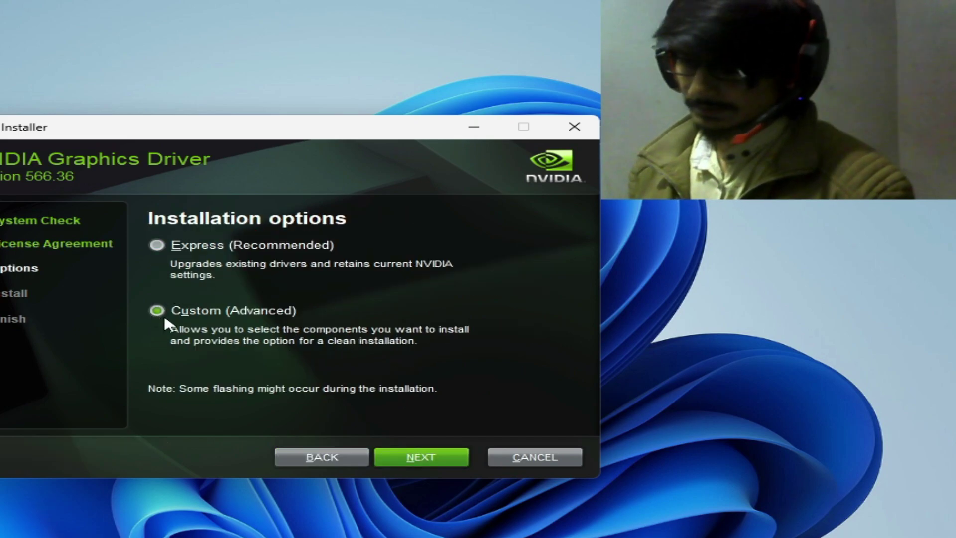
left_click(451, 462)
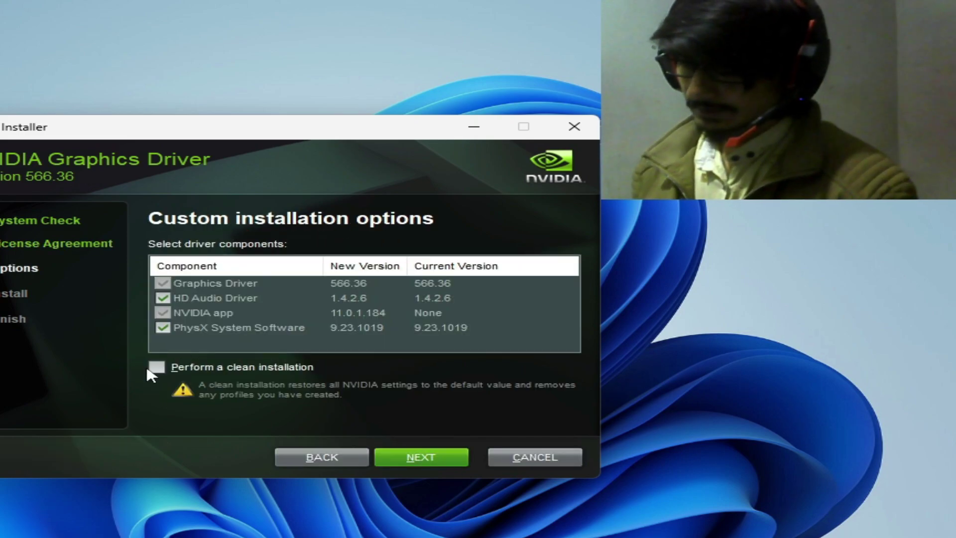